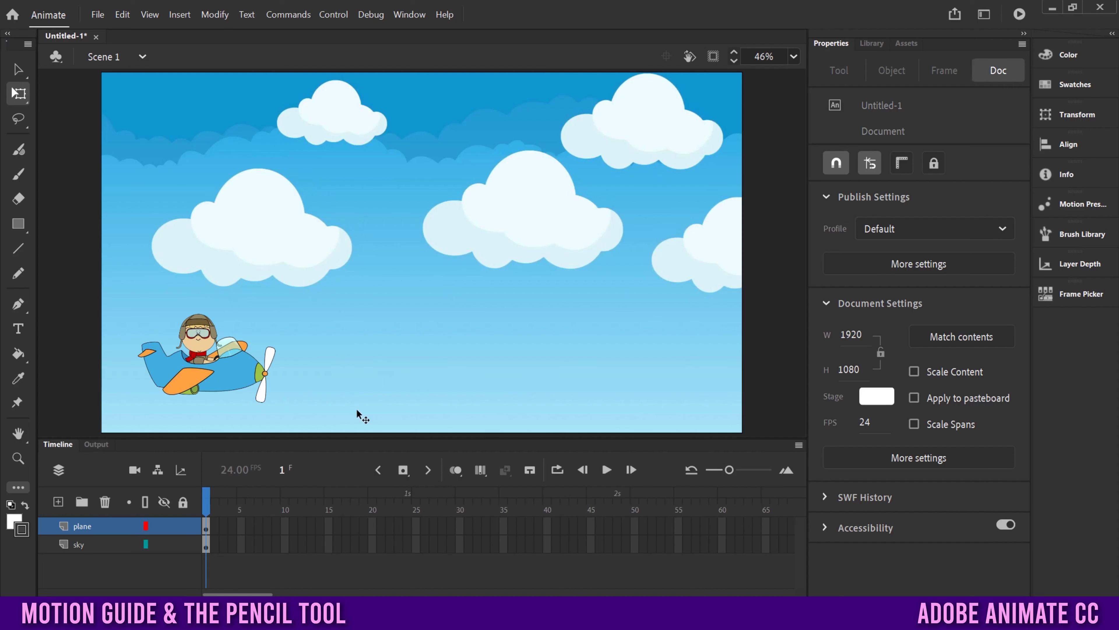
Select the plane layer and add a layer named pencil_guide directly above it.
click(82, 545)
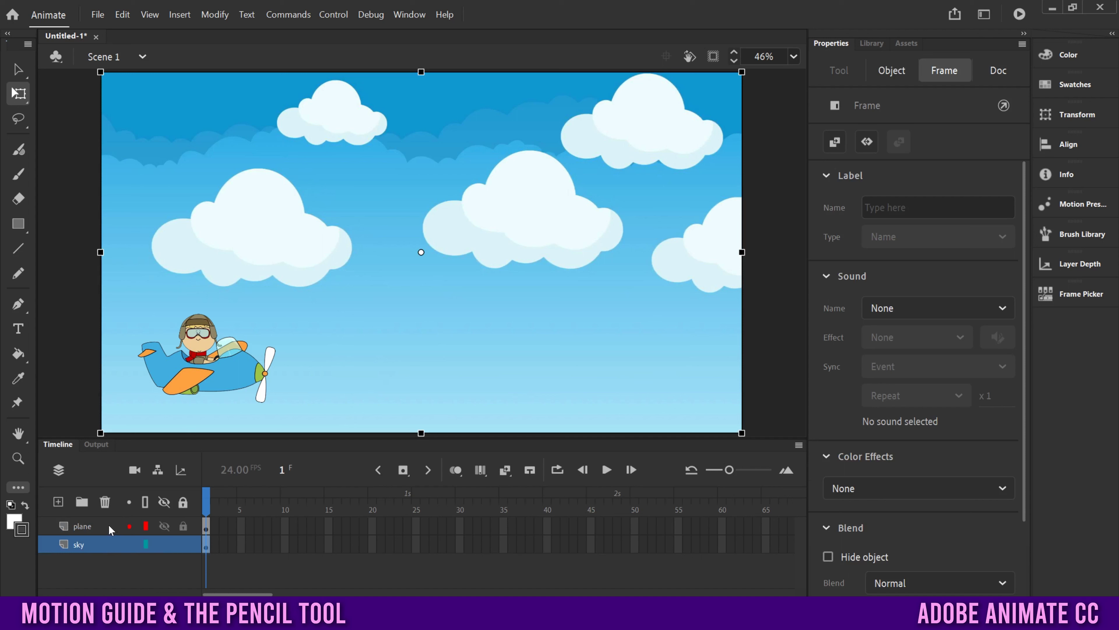
click(97, 526)
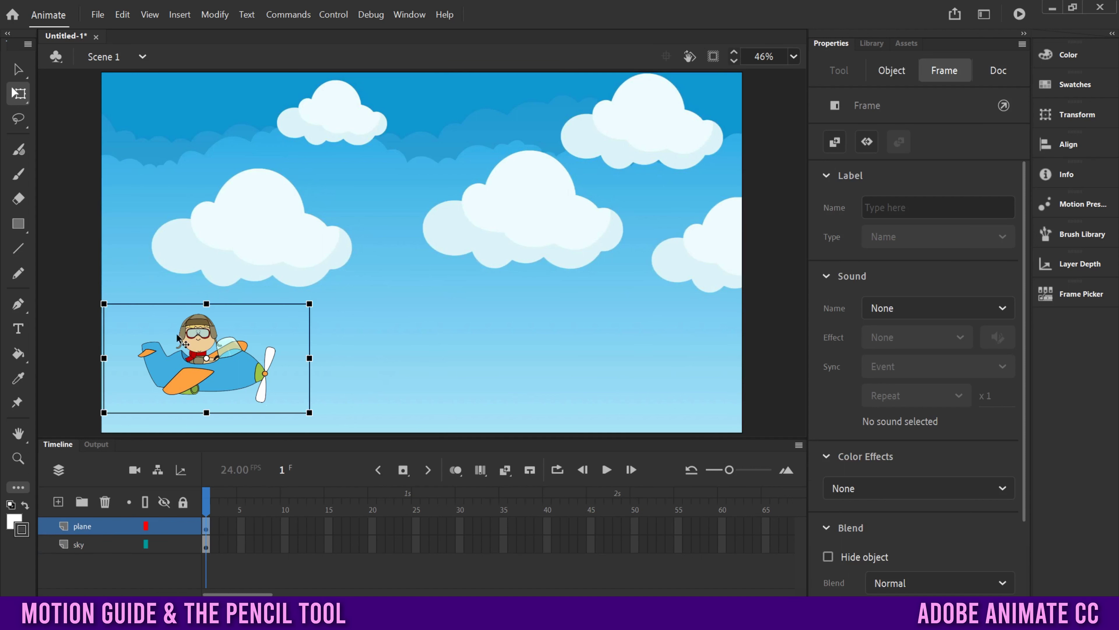
click(58, 503)
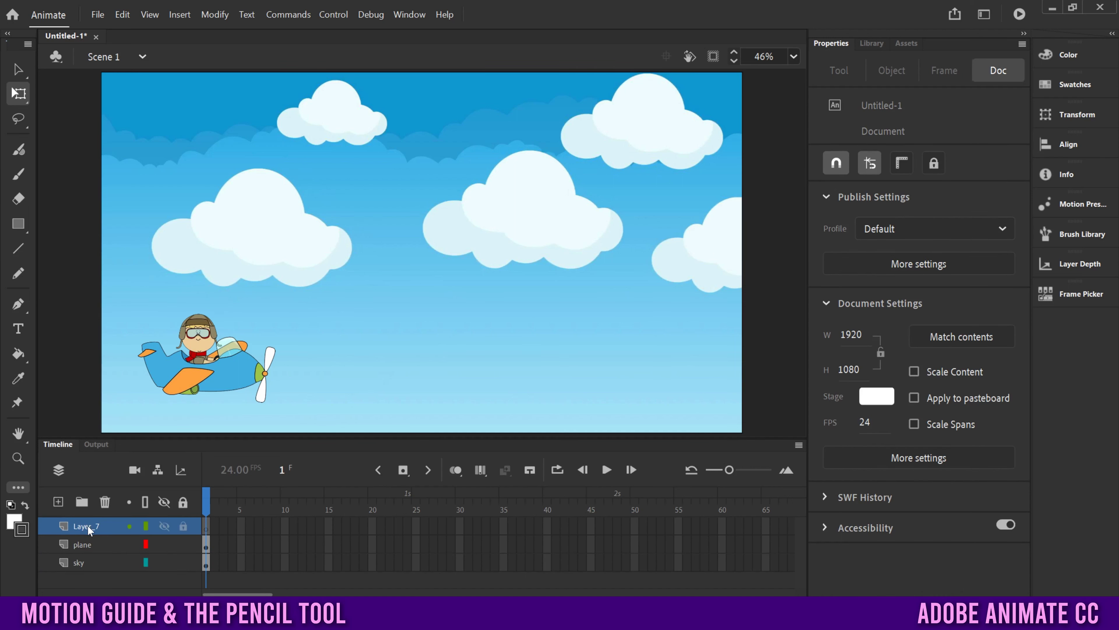
double_click(87, 526)
text(pen)
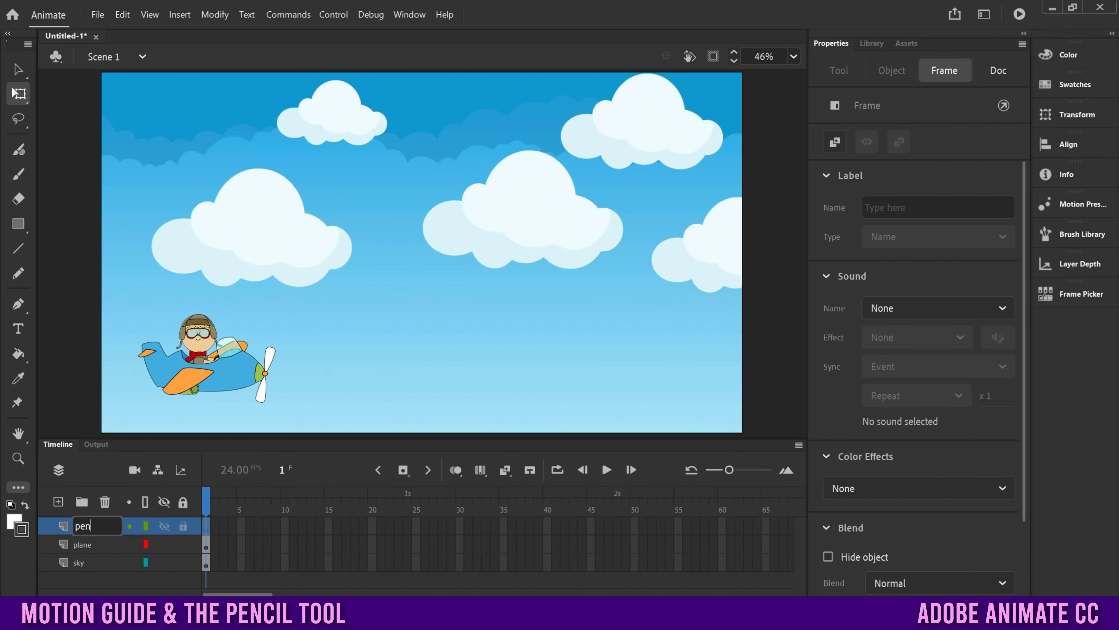
text(cil guide)
click(83, 581)
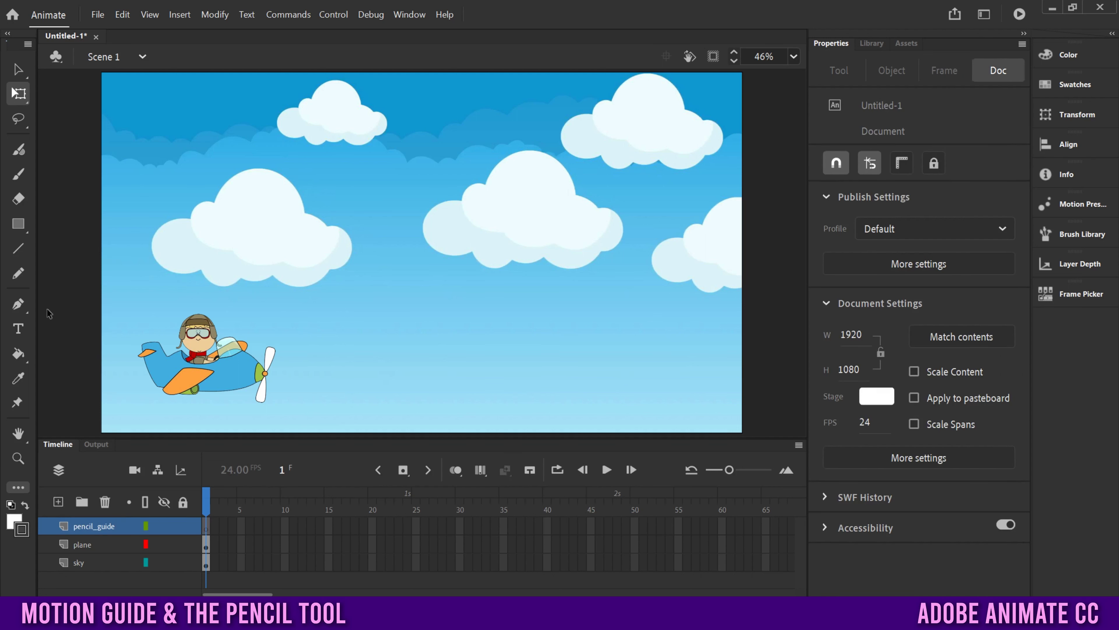
Choose the Pencil tool, then browse and close the Edit Toolbar tools panel.
click(17, 274)
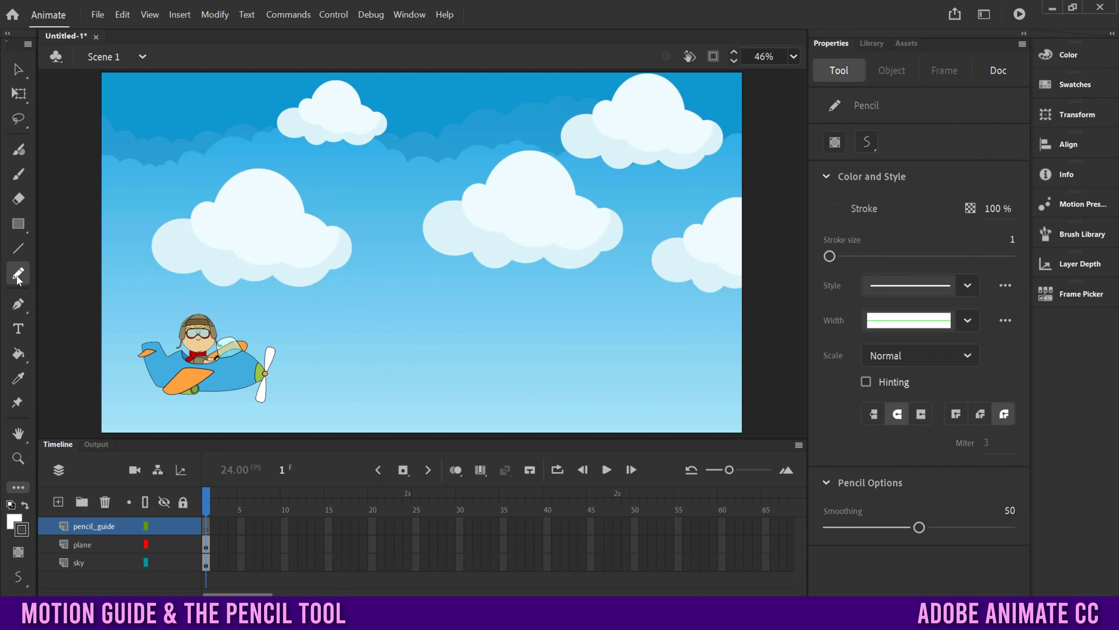
click(19, 489)
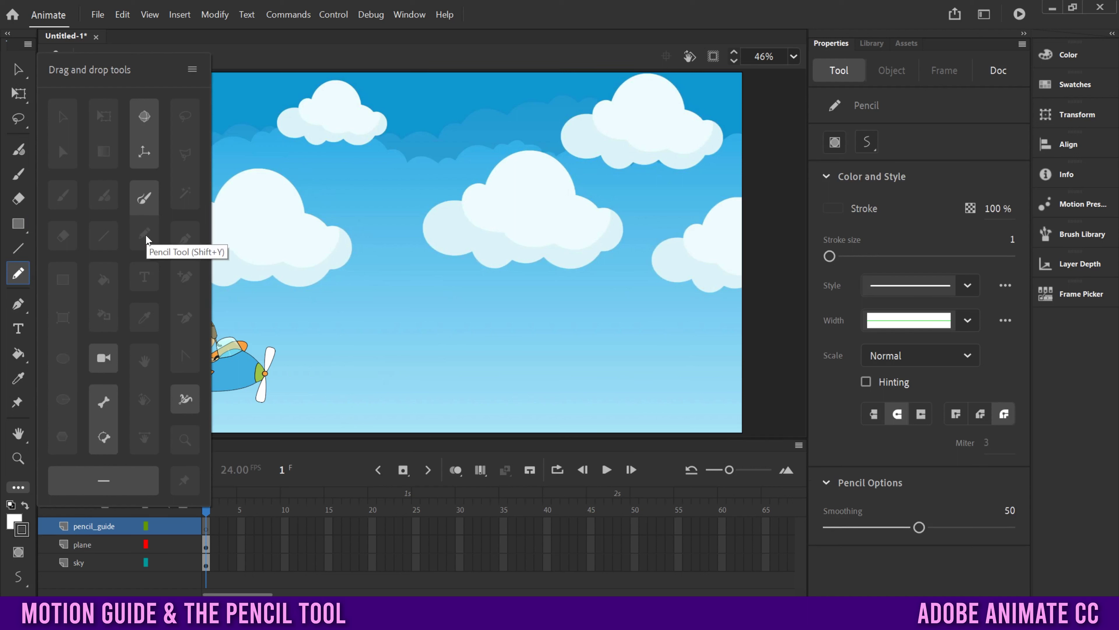
mouse_move(147, 223)
mouse_down()
mouse_move(135, 212)
mouse_move(83, 223)
mouse_move(16, 260)
mouse_up()
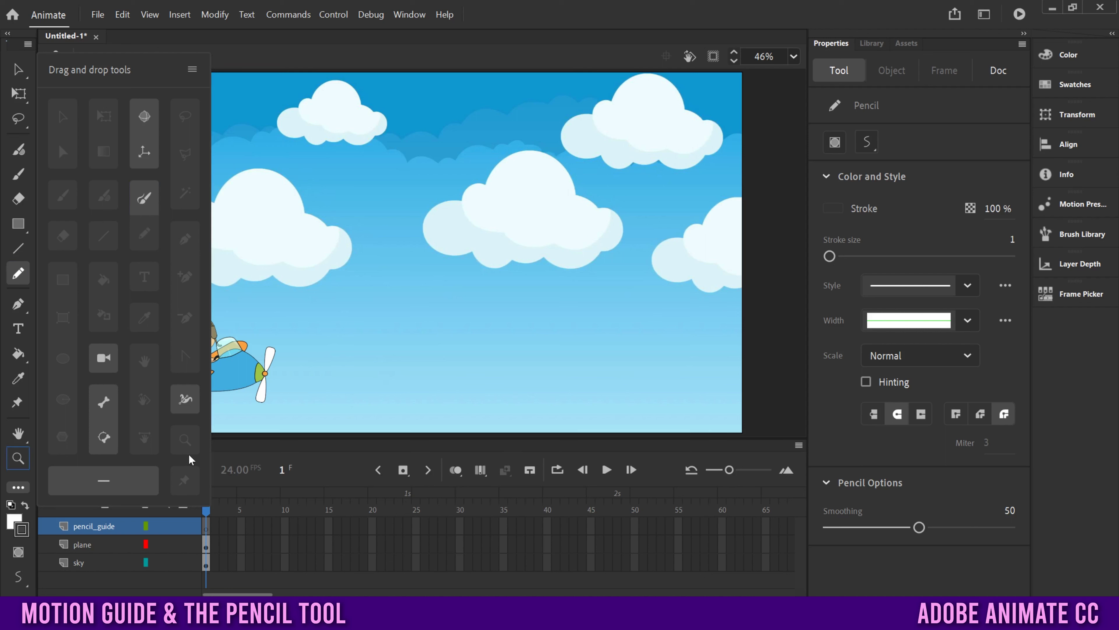
click(266, 506)
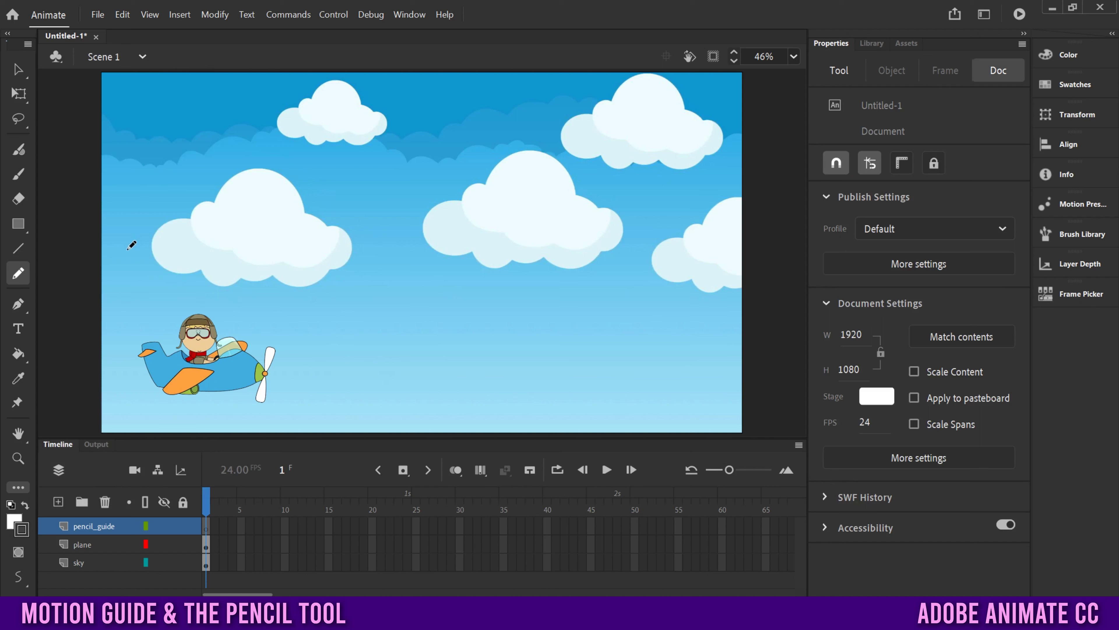
Draw a freehand pencil path across the sky with two loops around the clouds.
mouse_move(124, 208)
mouse_down()
mouse_move(200, 239)
mouse_move(329, 242)
mouse_move(374, 163)
mouse_move(348, 134)
mouse_move(280, 167)
mouse_move(394, 268)
mouse_move(533, 263)
mouse_move(584, 172)
mouse_move(545, 120)
mouse_move(572, 282)
mouse_move(678, 336)
mouse_up()
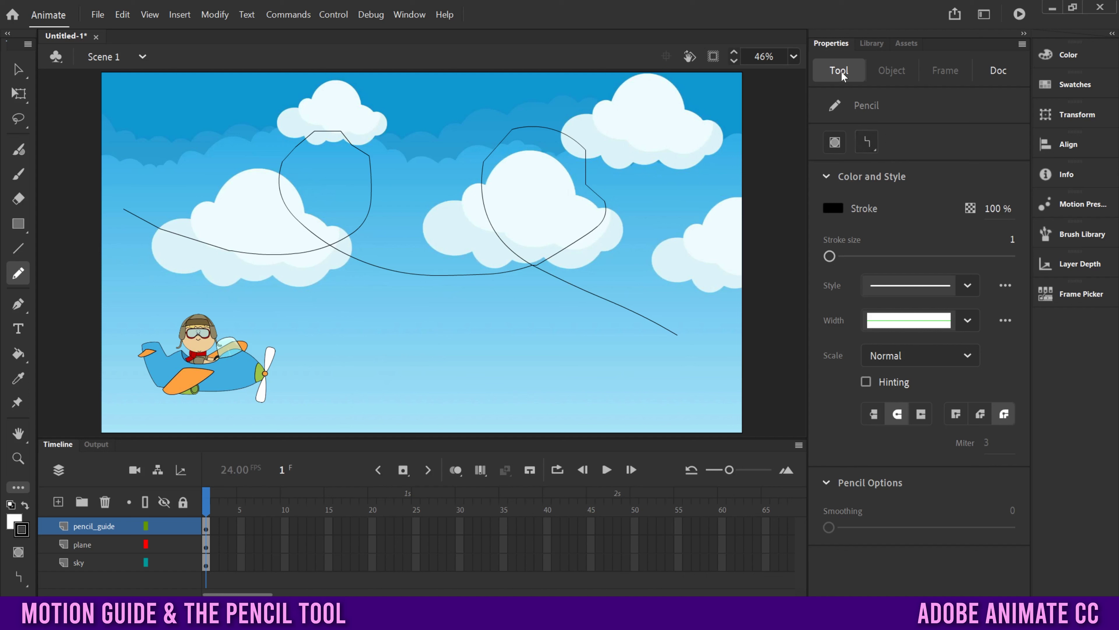
Set the Pencil to Smooth mode with a black stroke and smoothing about 51.
click(868, 145)
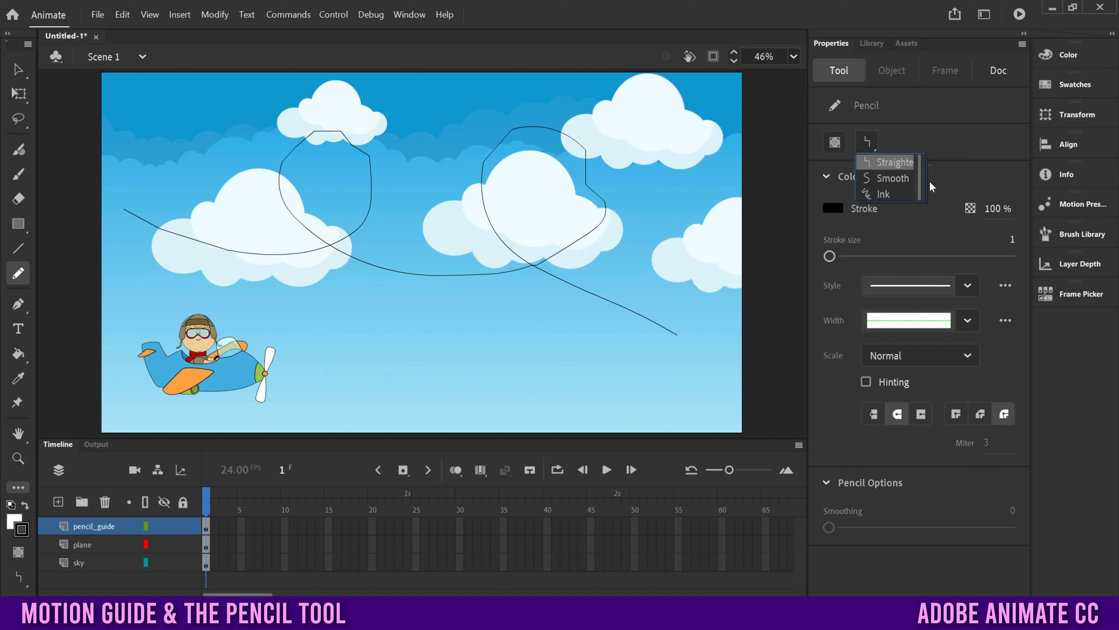
click(889, 177)
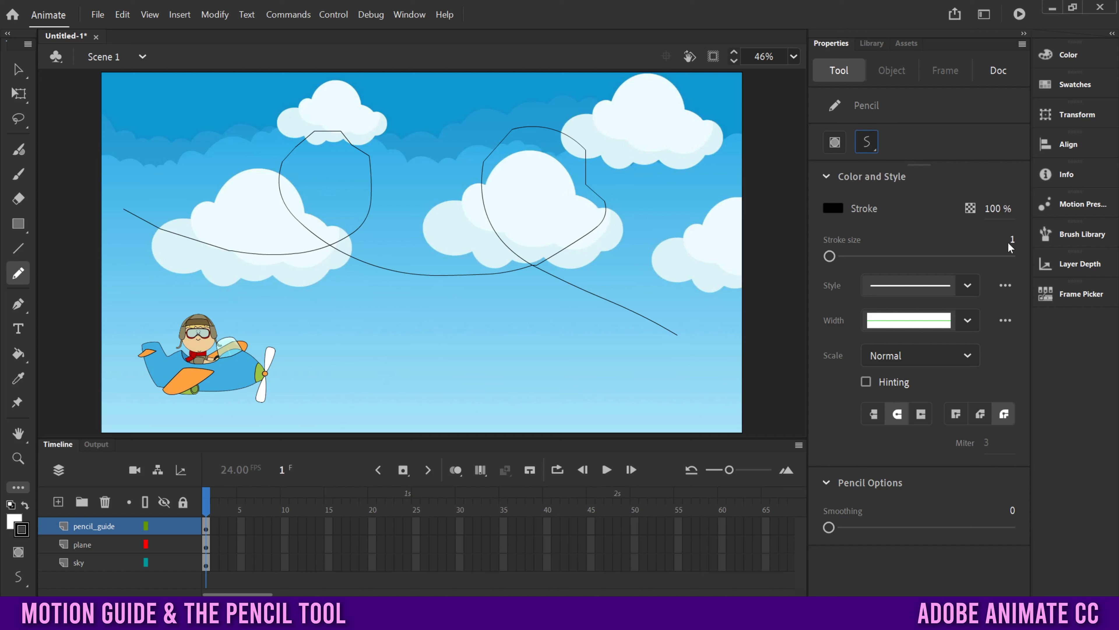
click(838, 209)
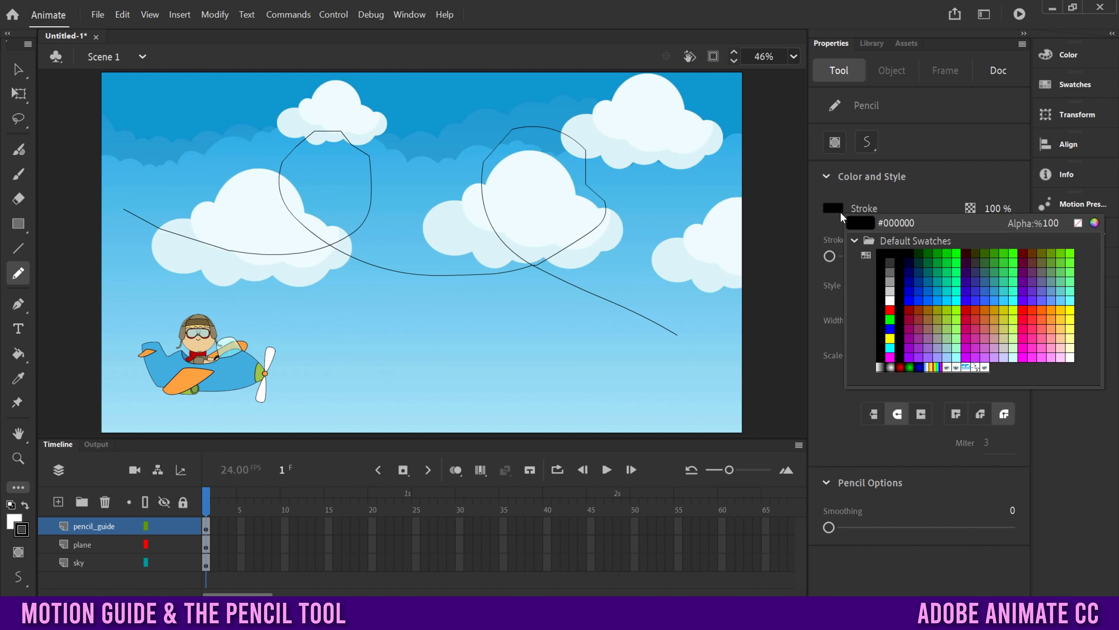
click(1078, 223)
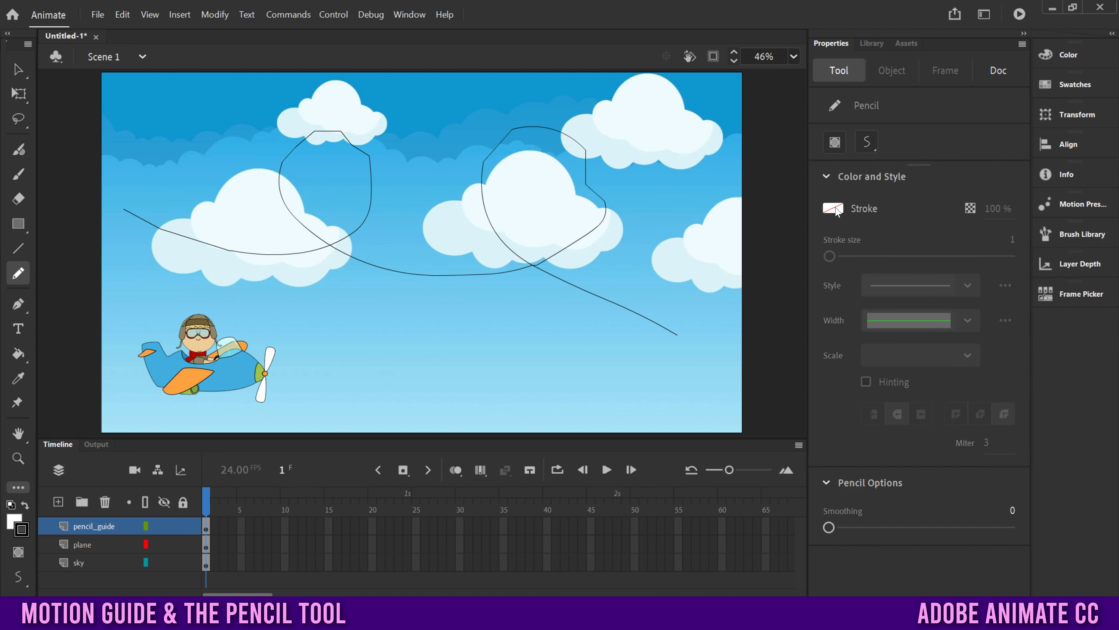
click(837, 209)
click(890, 254)
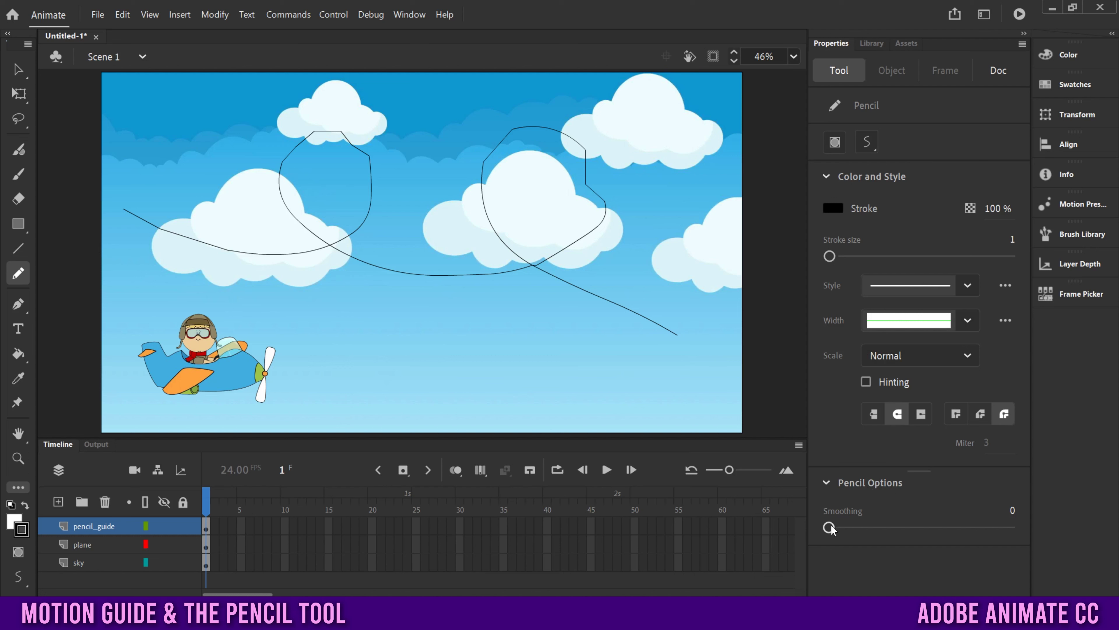
drag(831, 526, 920, 528)
Undo the angular path and redraw a smoother line looping around two clouds.
key(ctrl+z)
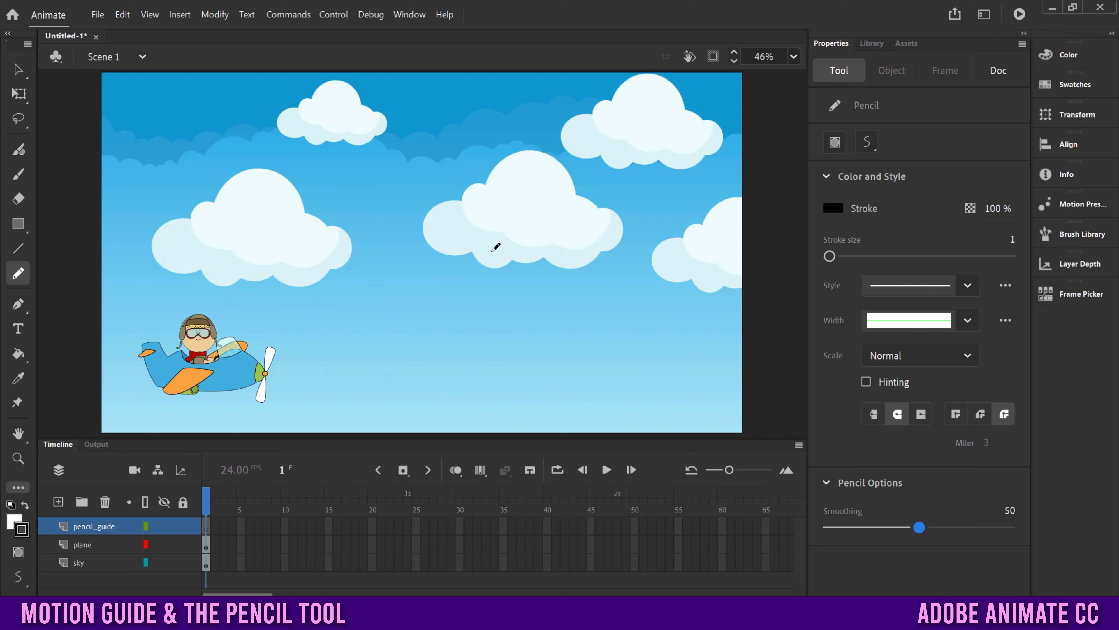
mouse_move(127, 215)
mouse_down()
mouse_move(361, 217)
mouse_move(310, 142)
mouse_move(322, 234)
mouse_move(560, 242)
mouse_move(545, 131)
mouse_move(478, 217)
mouse_move(691, 315)
mouse_up()
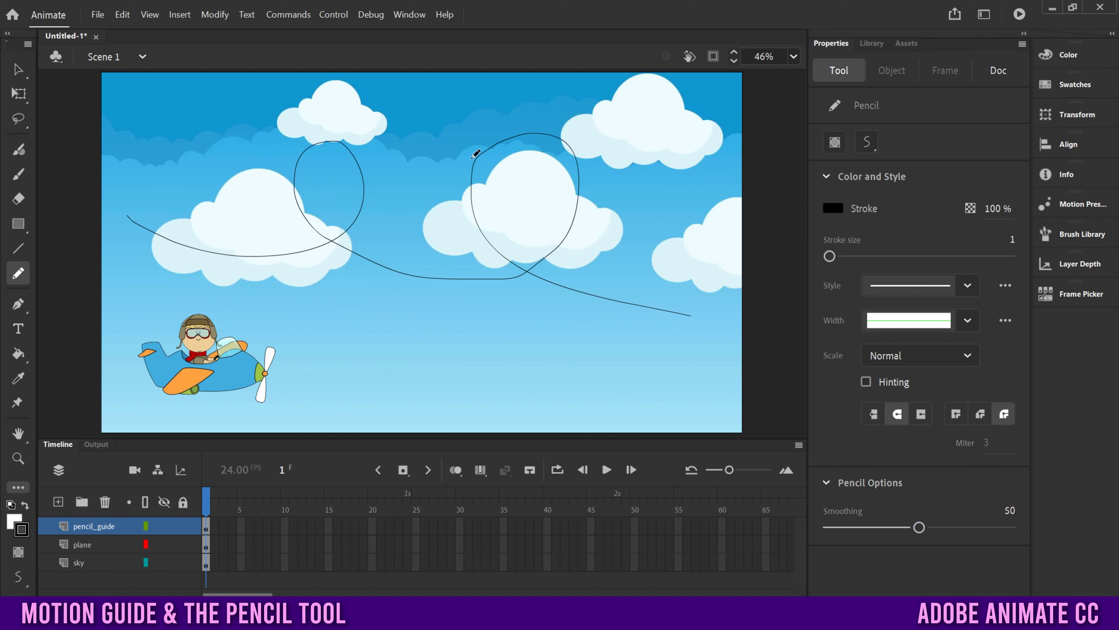
mouse_move(365, 343)
mouse_down()
mouse_move(494, 363)
mouse_move(536, 346)
mouse_move(520, 370)
mouse_move(579, 307)
mouse_move(574, 375)
mouse_move(712, 406)
mouse_up()
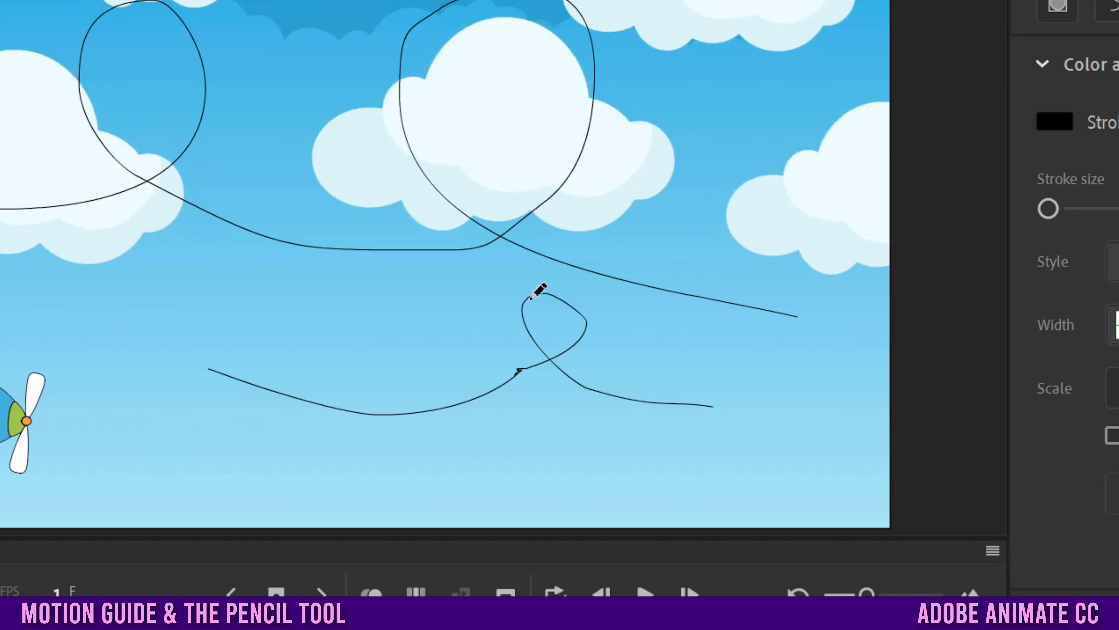
Delete the stray lower stroke near the plane and return to the Pencil tool.
key(v)
click(549, 327)
key(Delete)
key(y)
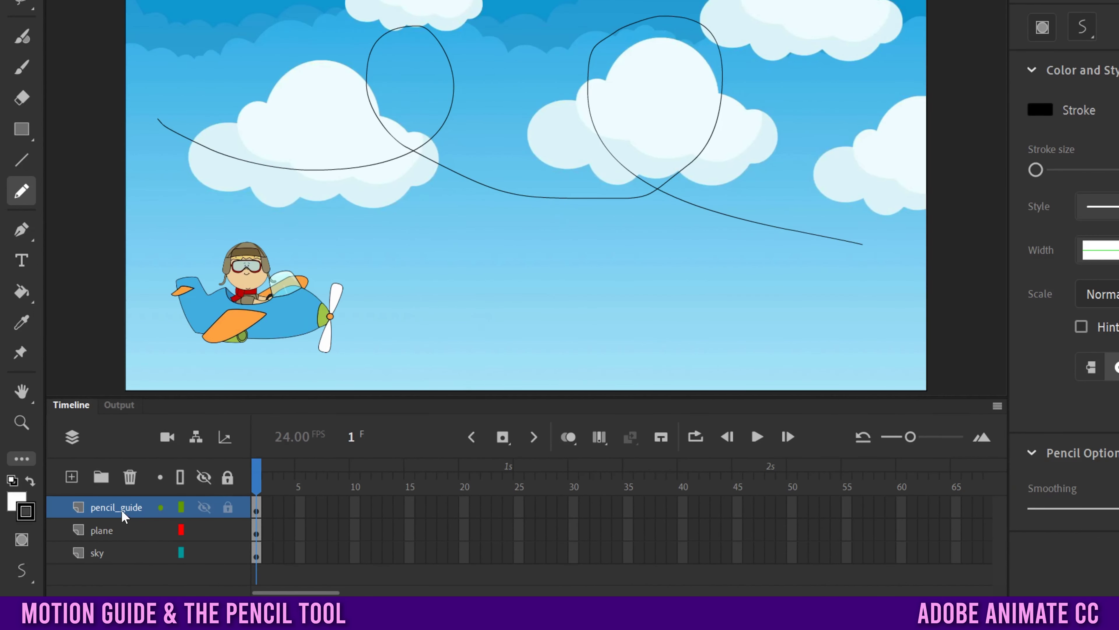
Convert pencil_guide to a guide layer and nest the plane layer beneath it as guided.
right_click(105, 507)
click(156, 294)
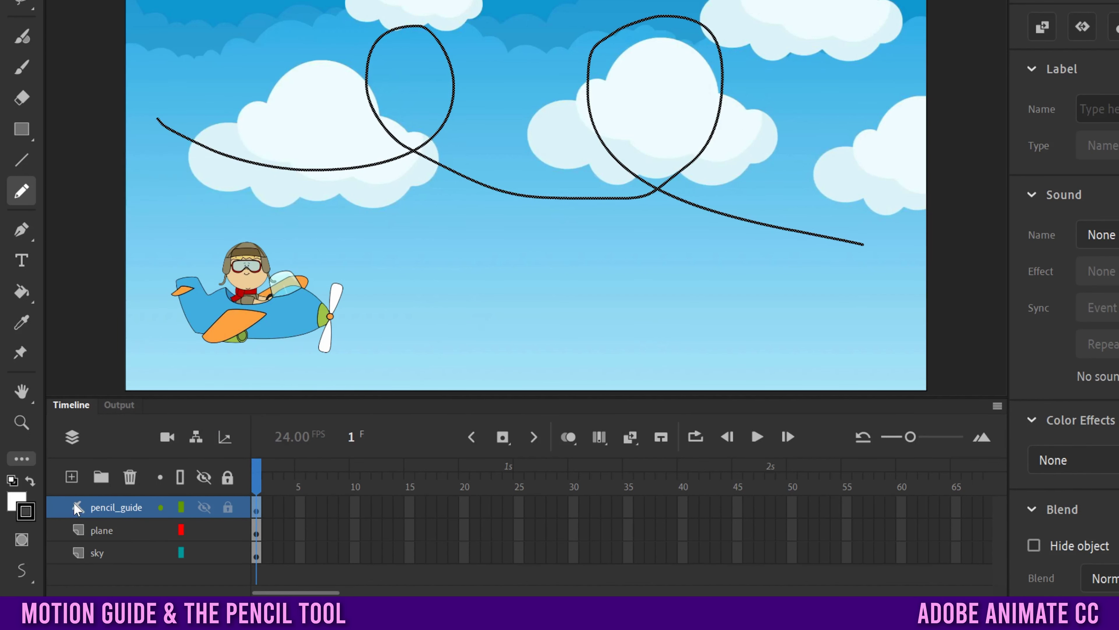
click(80, 530)
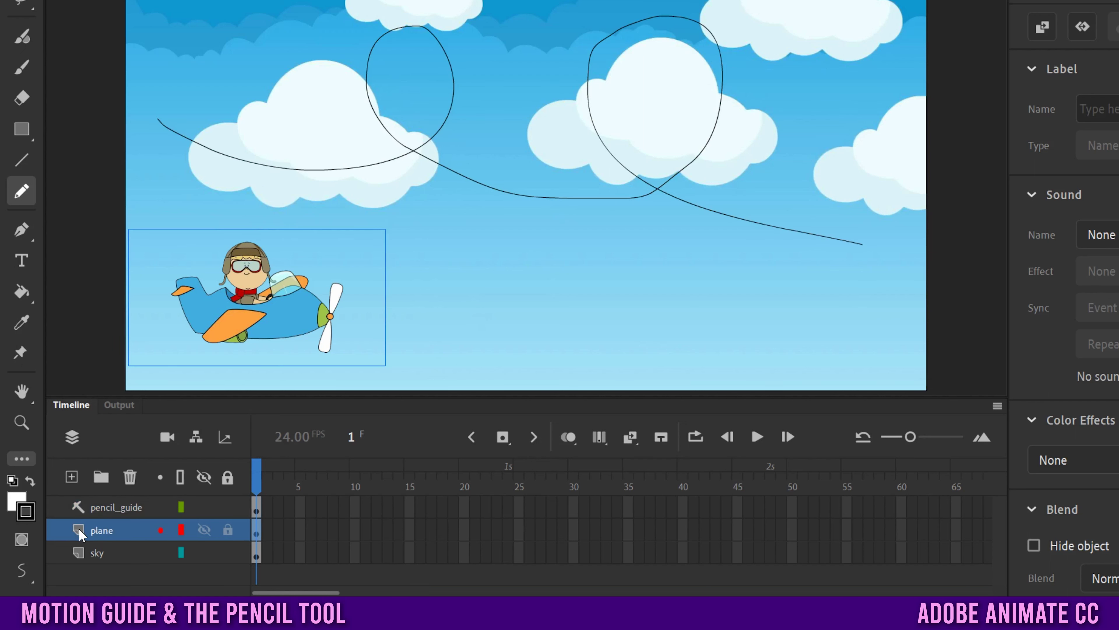
mouse_move(79, 528)
mouse_down()
mouse_move(92, 506)
mouse_move(90, 515)
mouse_up()
drag(90, 519, 91, 519)
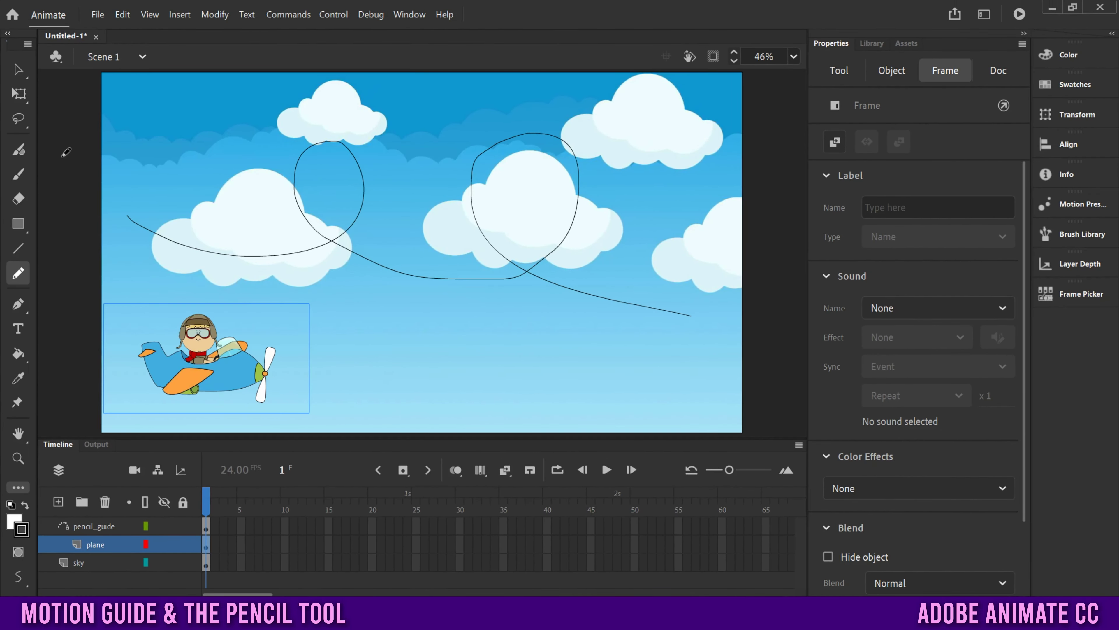
Snap the plane's centre to the guide path's left start at X -230, Y 299.
click(16, 93)
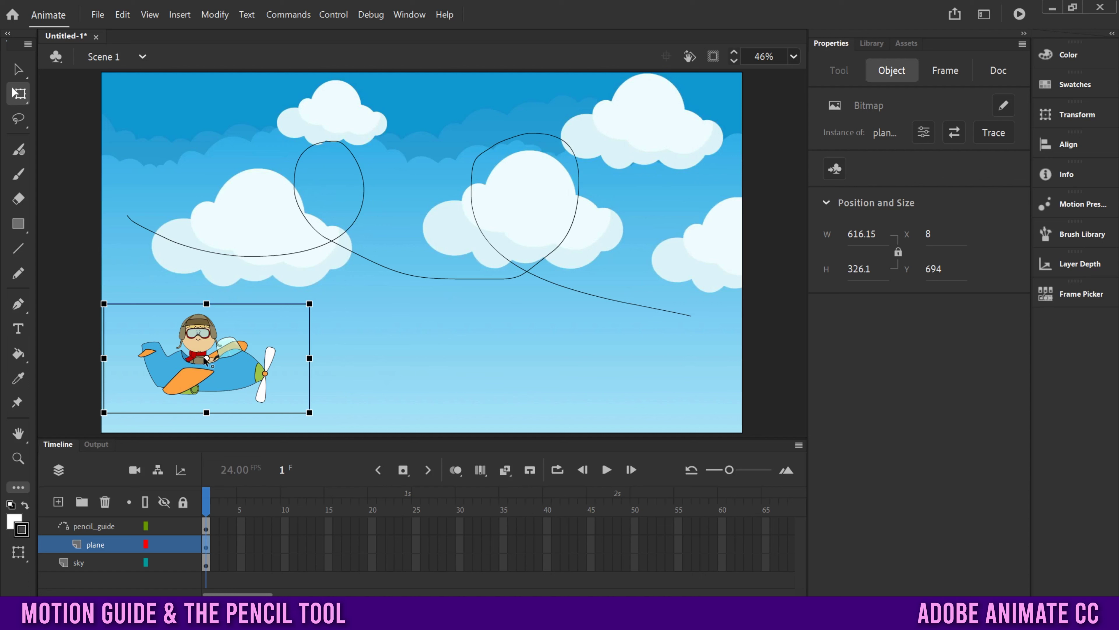
drag(202, 363, 252, 374)
drag(226, 380, 160, 259)
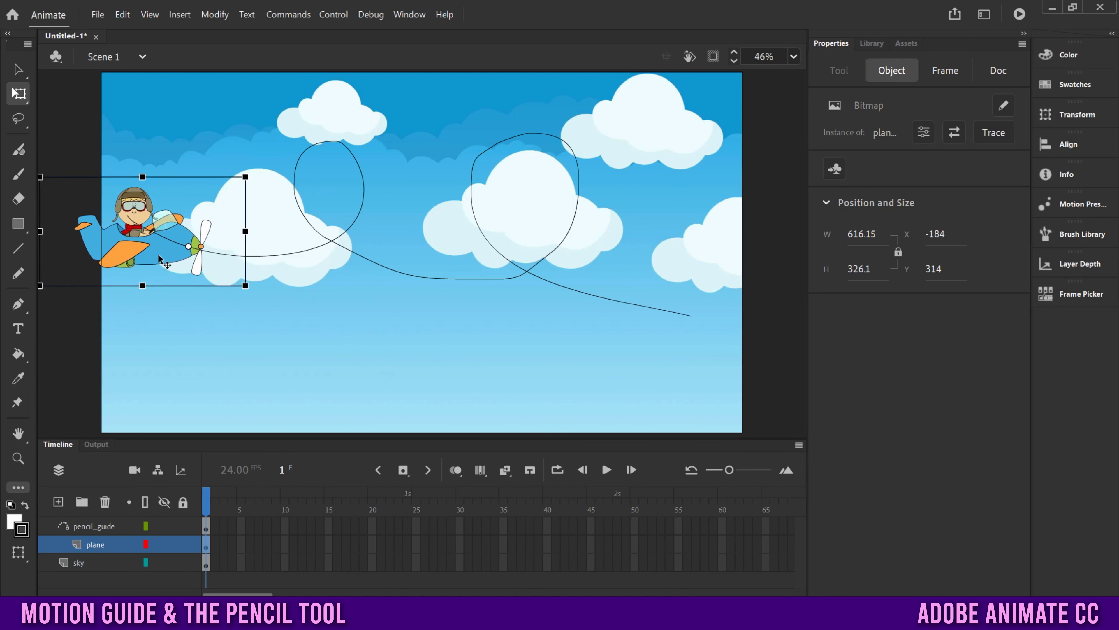
key(ctrl+equal)
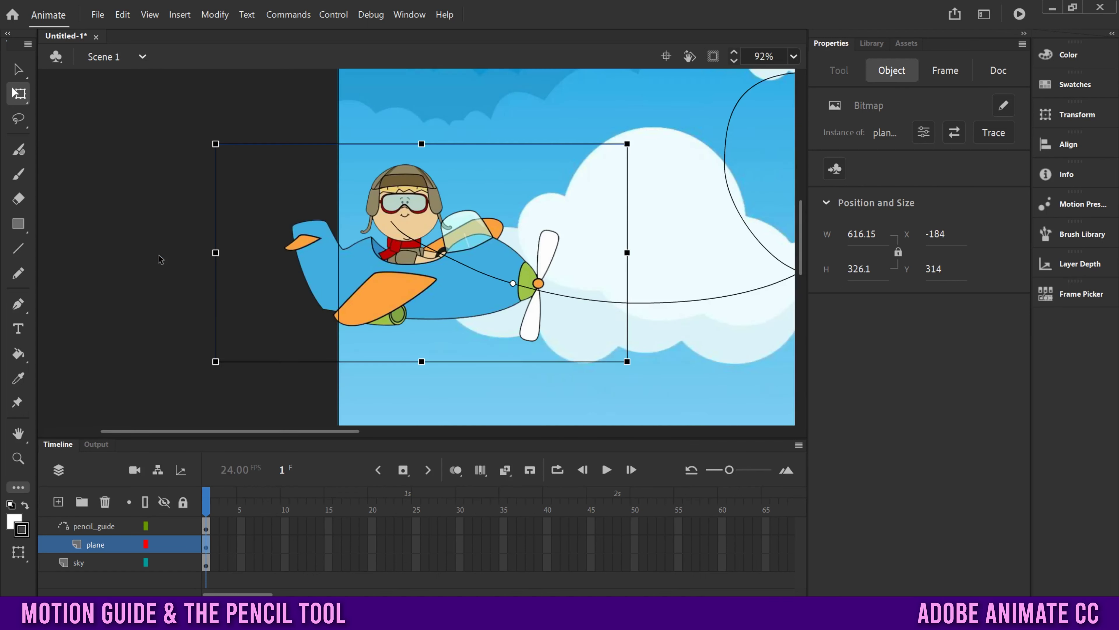
drag(446, 294, 413, 273)
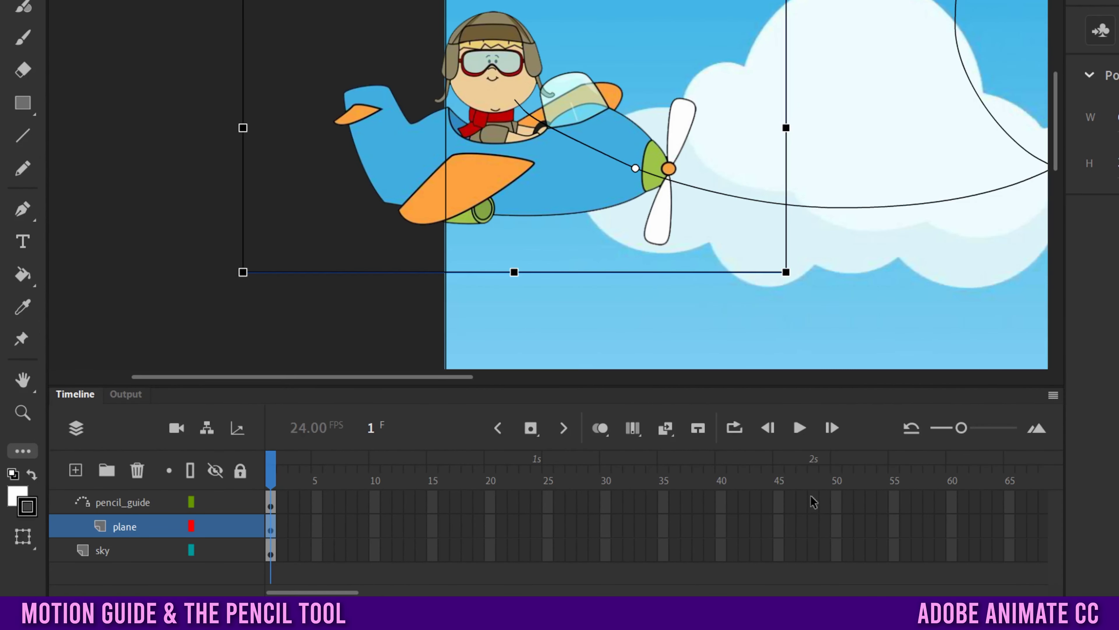
Insert keyframes at frame 48 on the guide, plane and sky layers.
drag(815, 501, 815, 547)
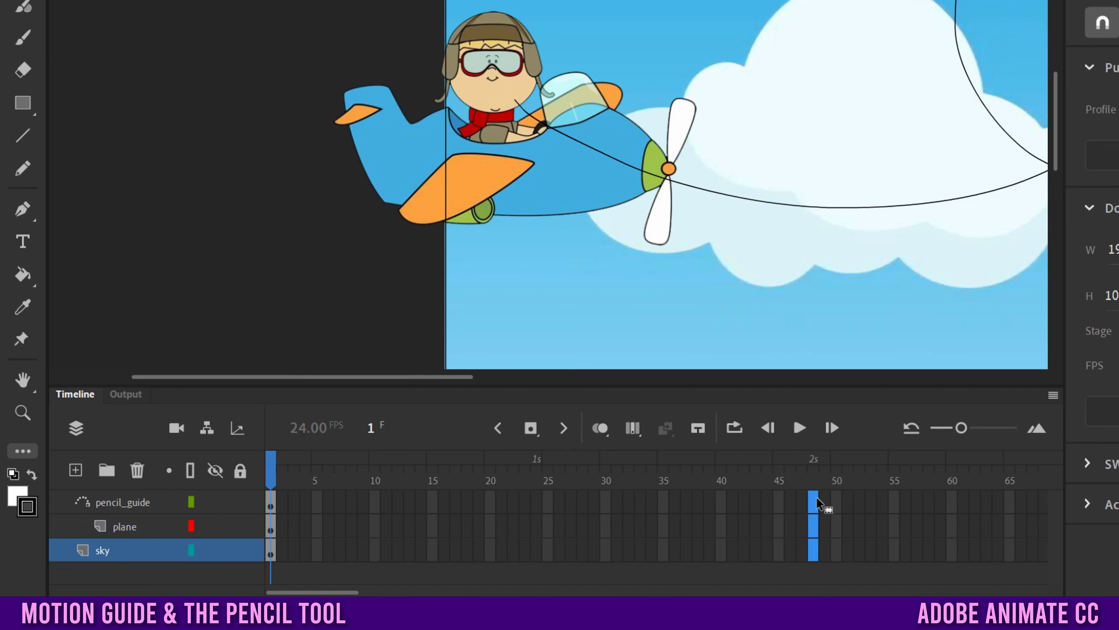
click(532, 430)
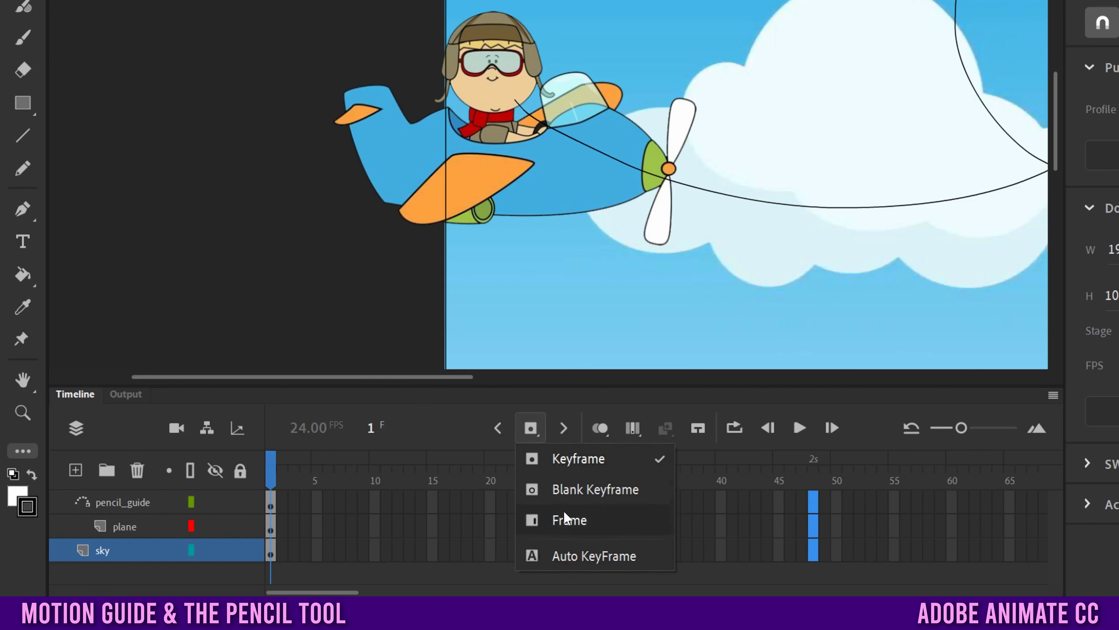
click(568, 461)
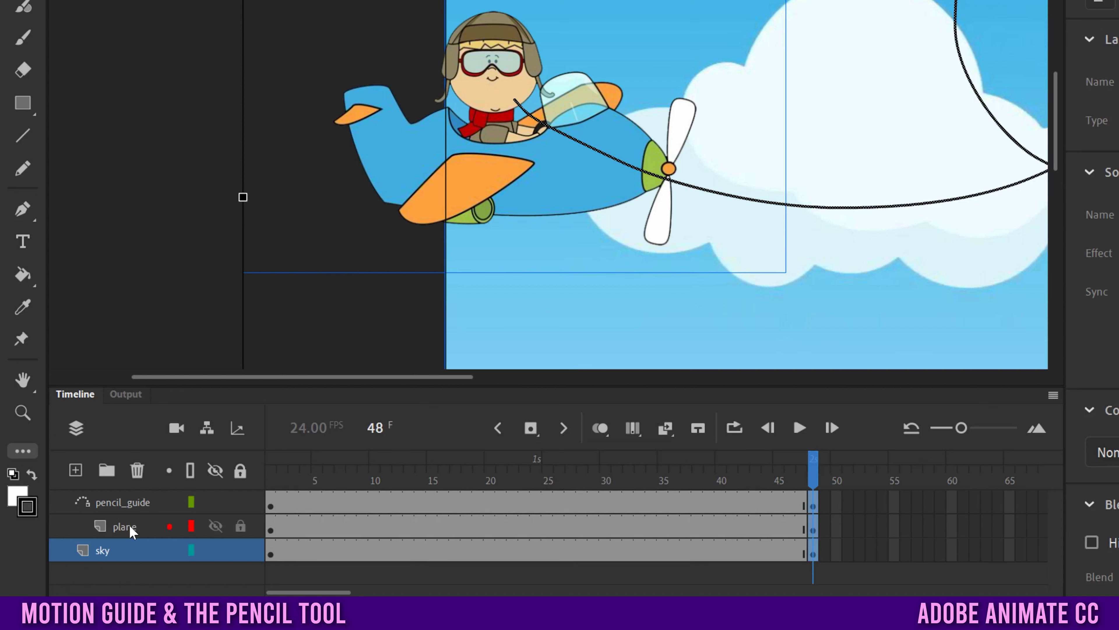
click(525, 530)
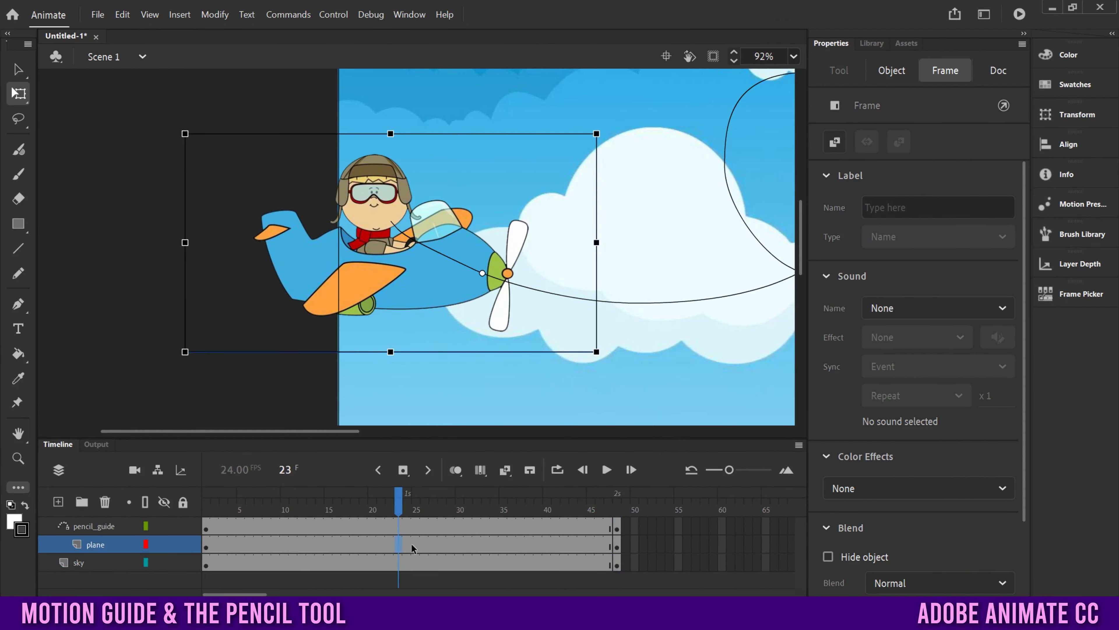
Create a classic tween on the plane layer and move the plane to the path's right end at frame 48.
right_click(413, 548)
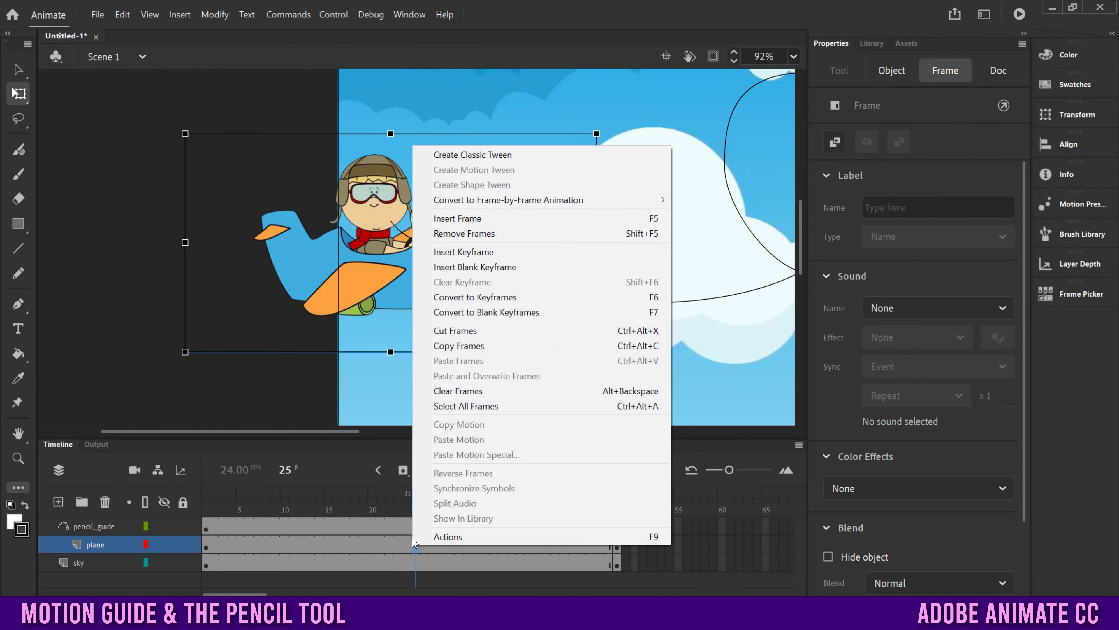
click(483, 155)
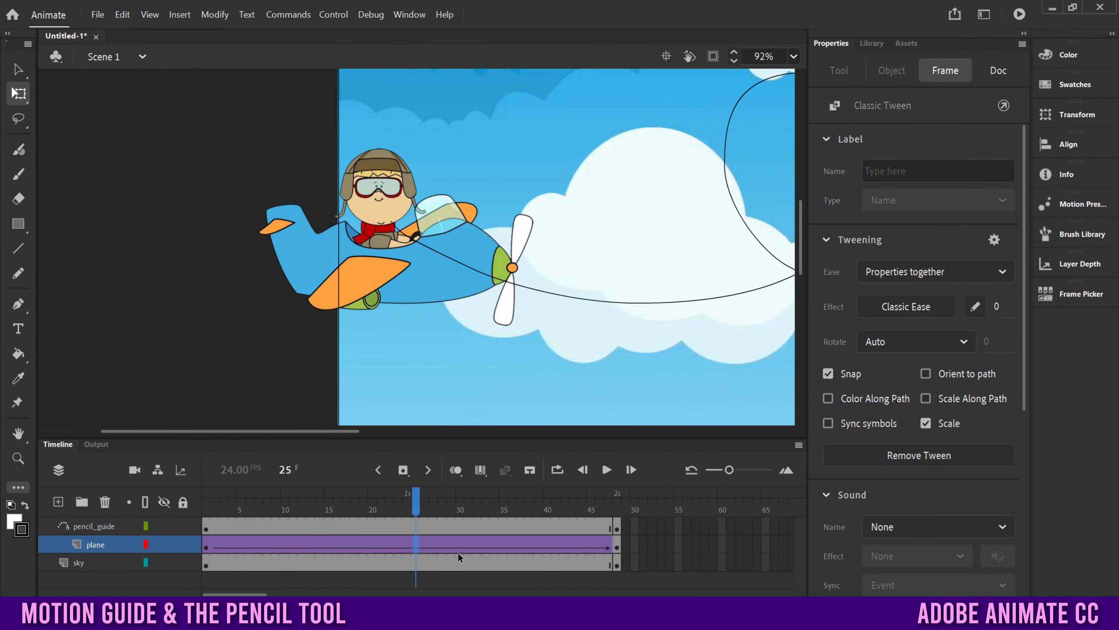
click(617, 548)
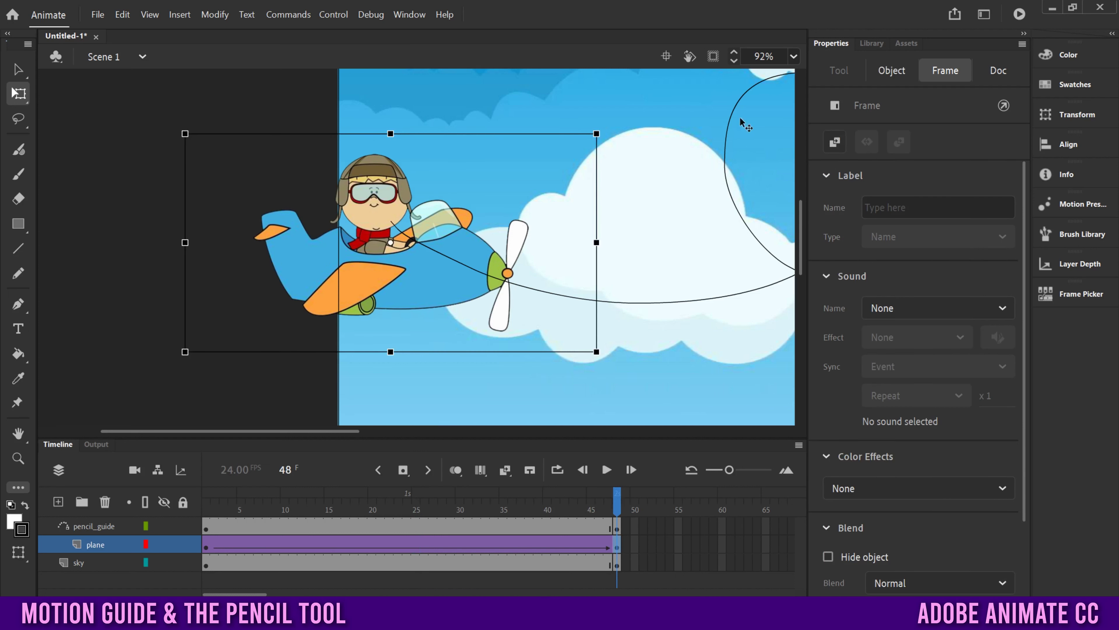
click(795, 55)
click(803, 76)
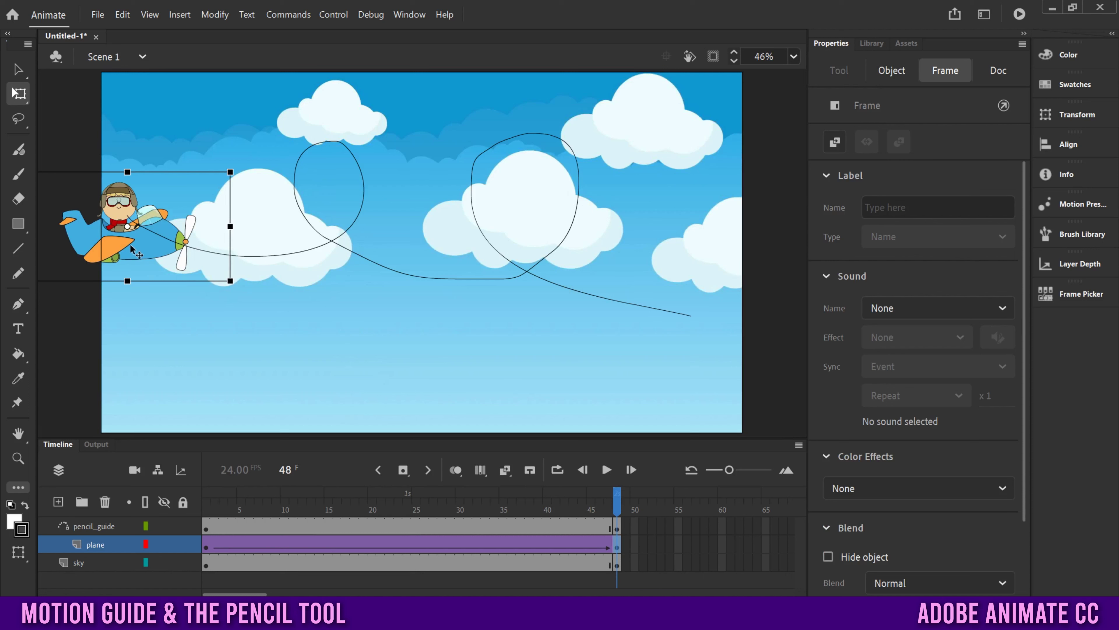
mouse_move(136, 250)
mouse_down()
mouse_move(166, 276)
mouse_move(396, 328)
mouse_move(587, 349)
mouse_move(668, 325)
mouse_up()
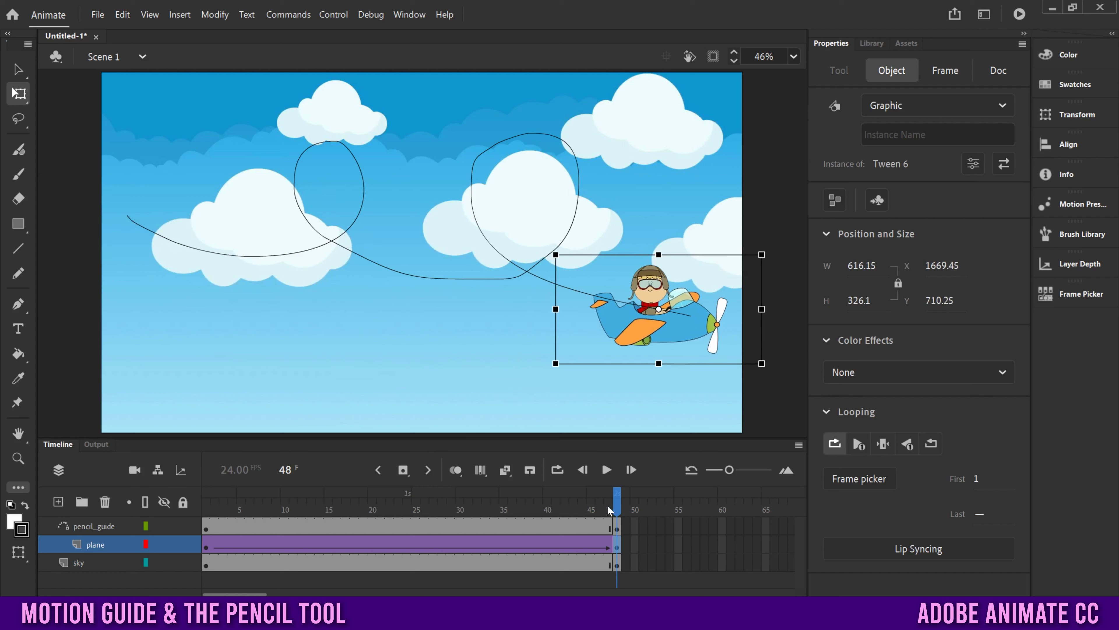
drag(607, 512, 205, 460)
click(208, 450)
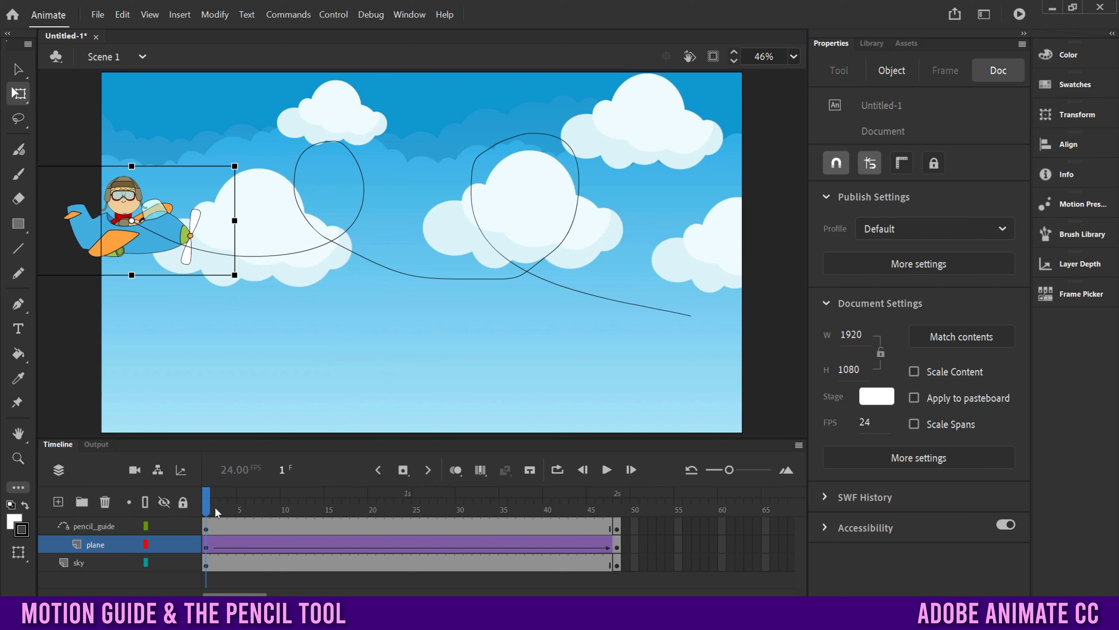
Rotate the plane at frames 1 and 48 so it follows the path's direction.
mouse_move(215, 512)
mouse_down()
mouse_move(378, 496)
mouse_move(203, 502)
mouse_up()
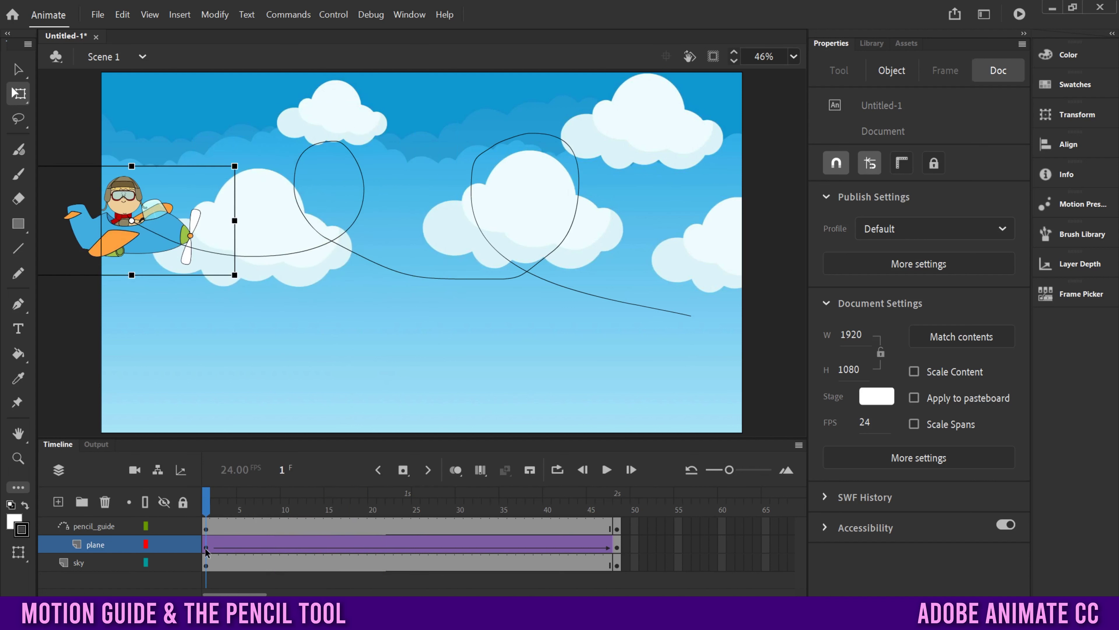
click(205, 550)
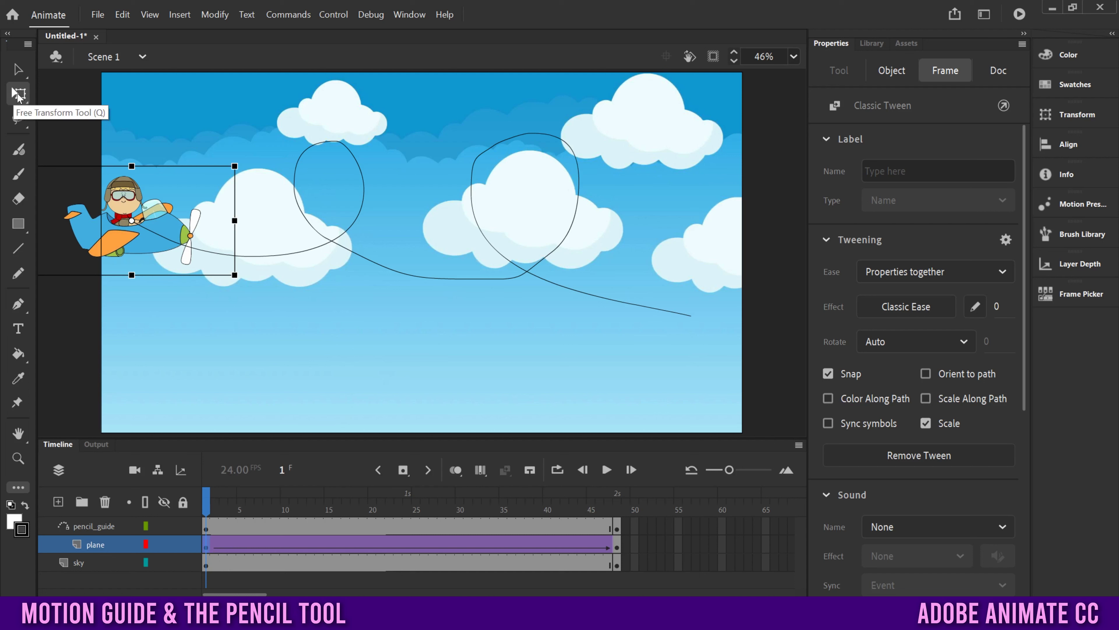
drag(234, 165, 245, 205)
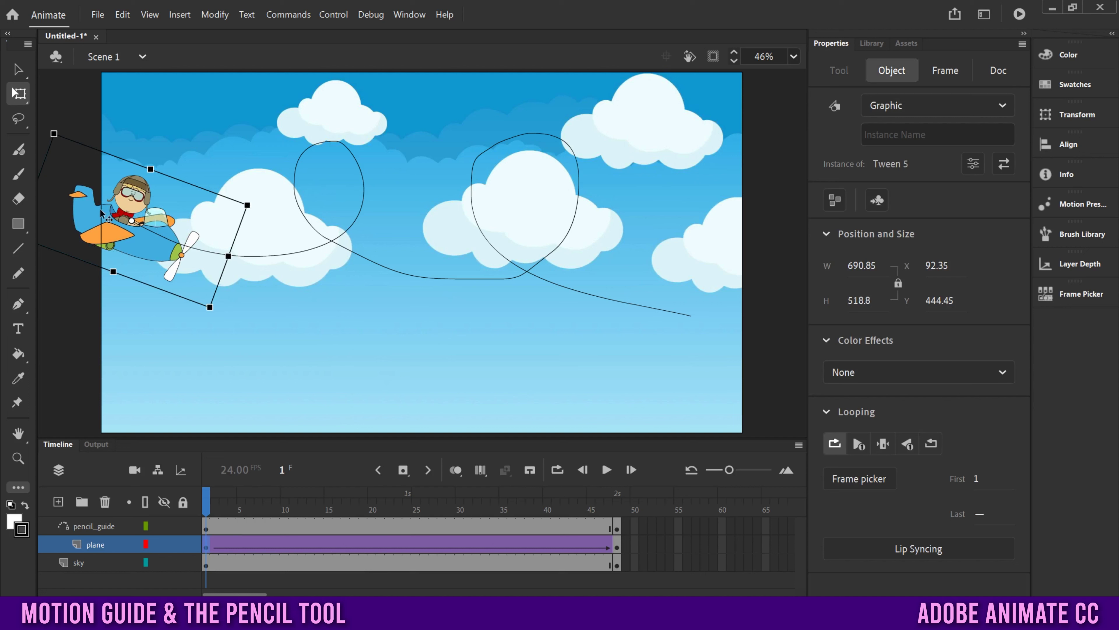
click(617, 548)
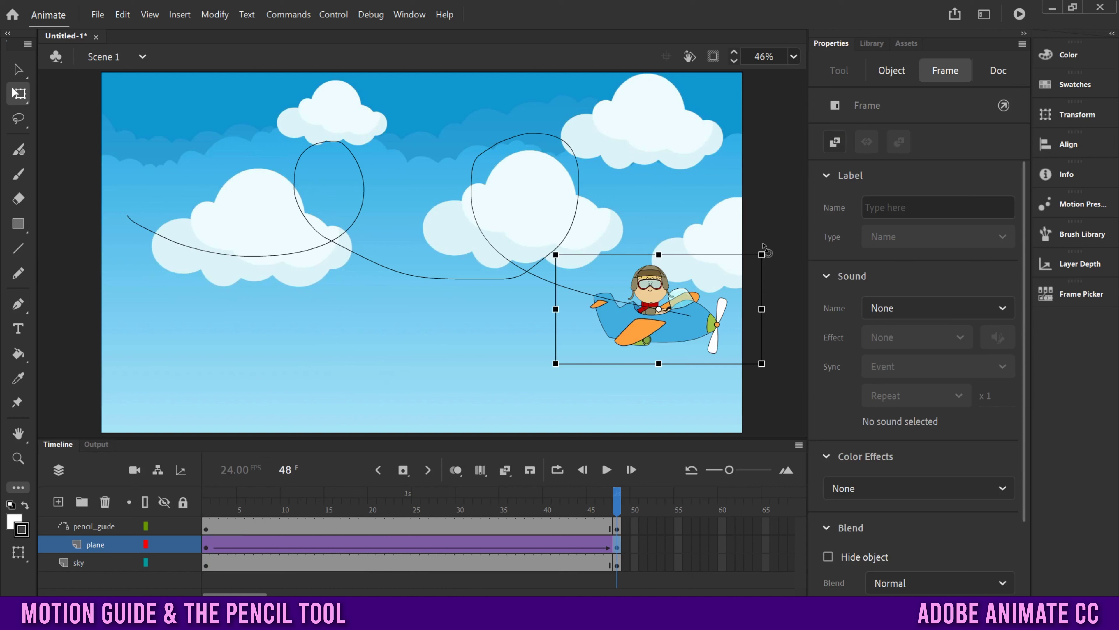
drag(765, 248, 765, 266)
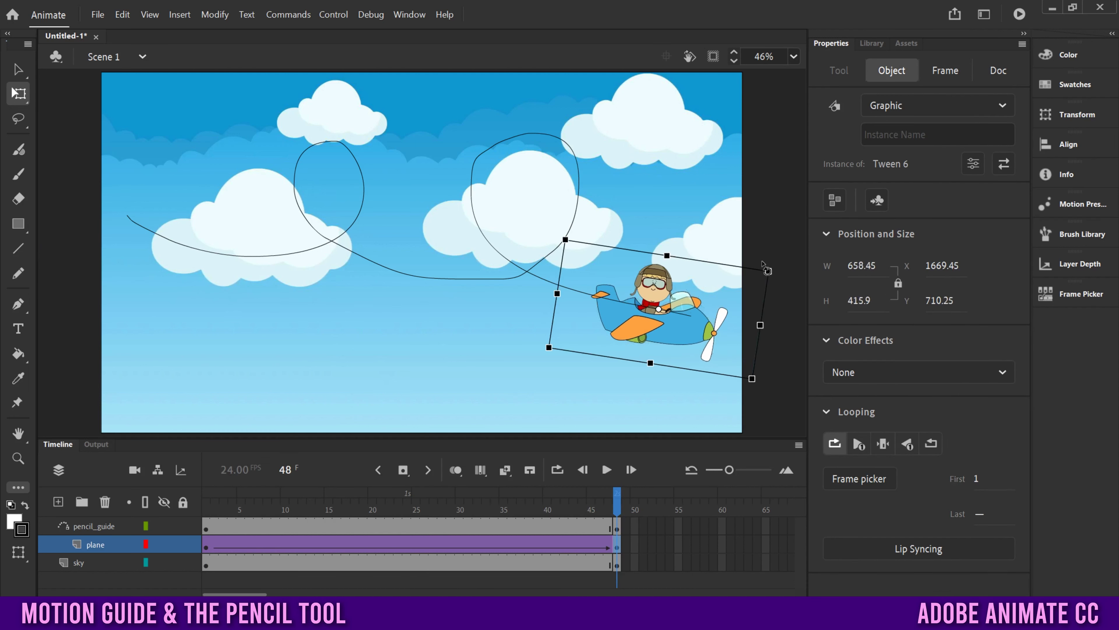
drag(617, 496, 369, 548)
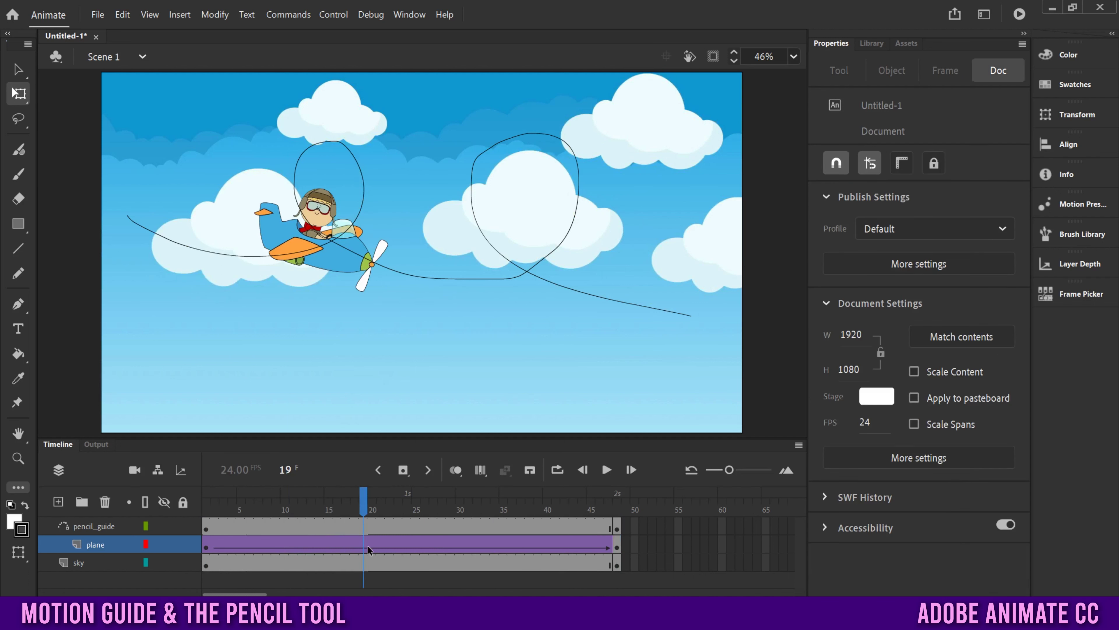
Enable Orient to path on the plane's classic tween and preview it banking around the loops.
click(389, 546)
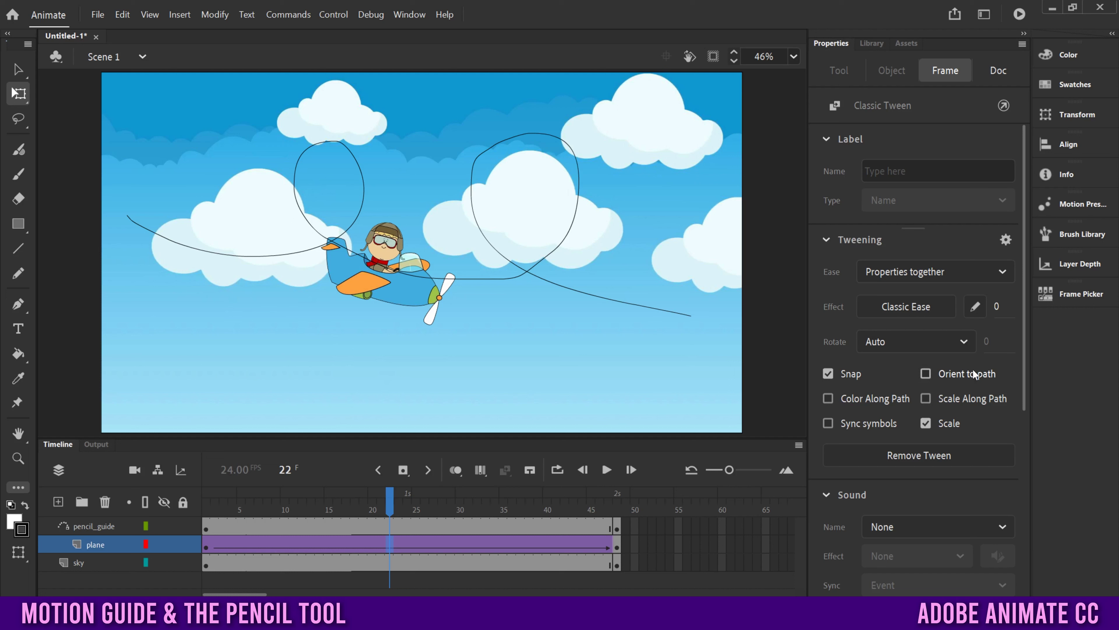
click(926, 375)
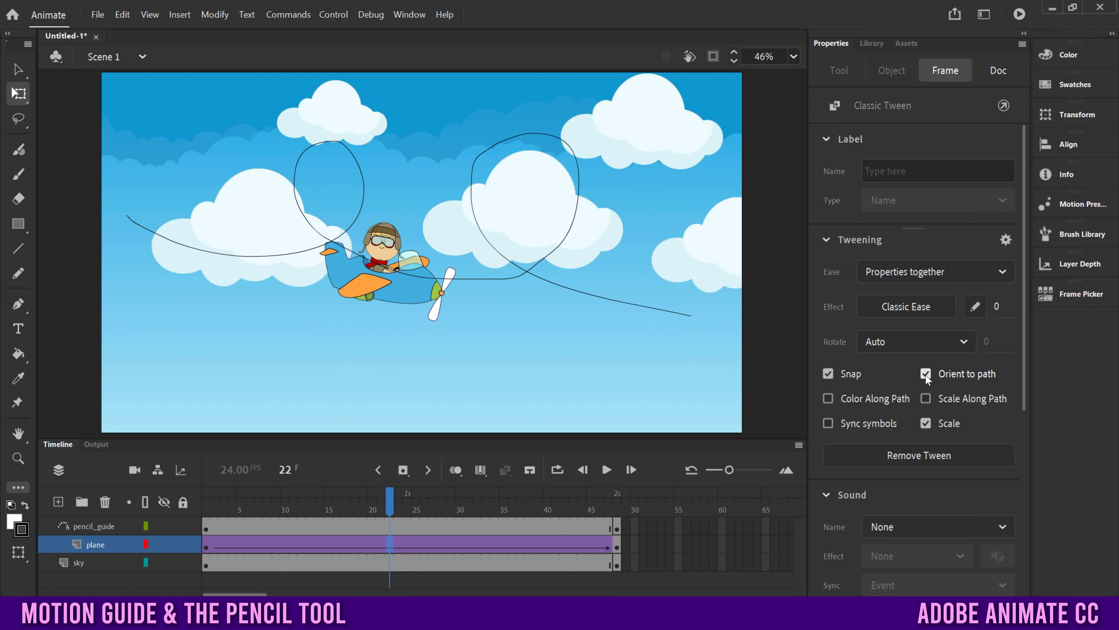
drag(389, 497, 206, 504)
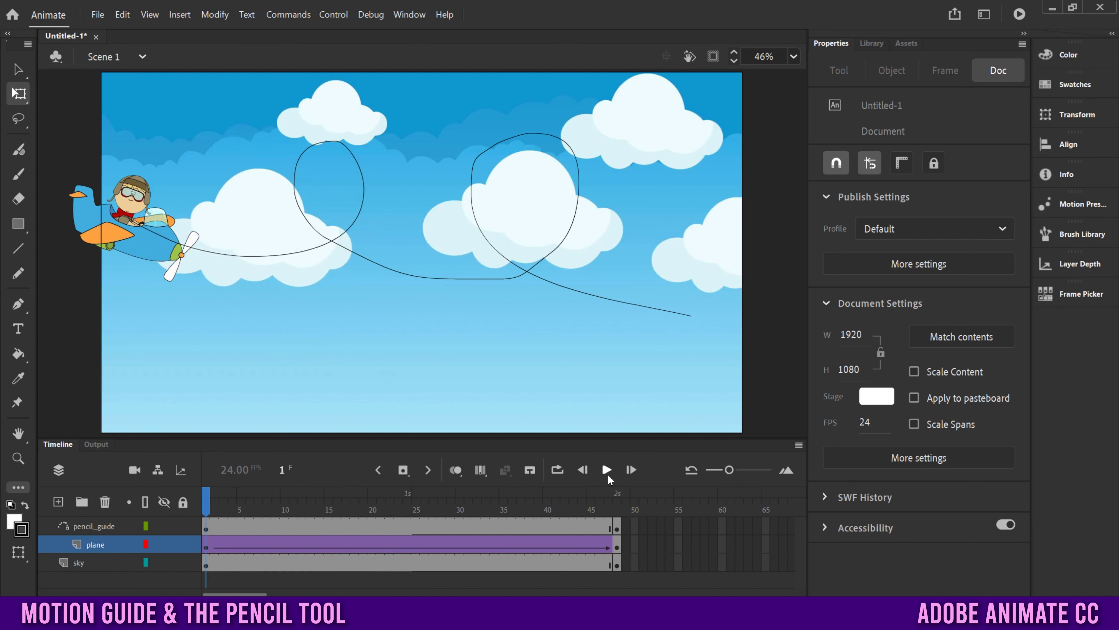
click(608, 474)
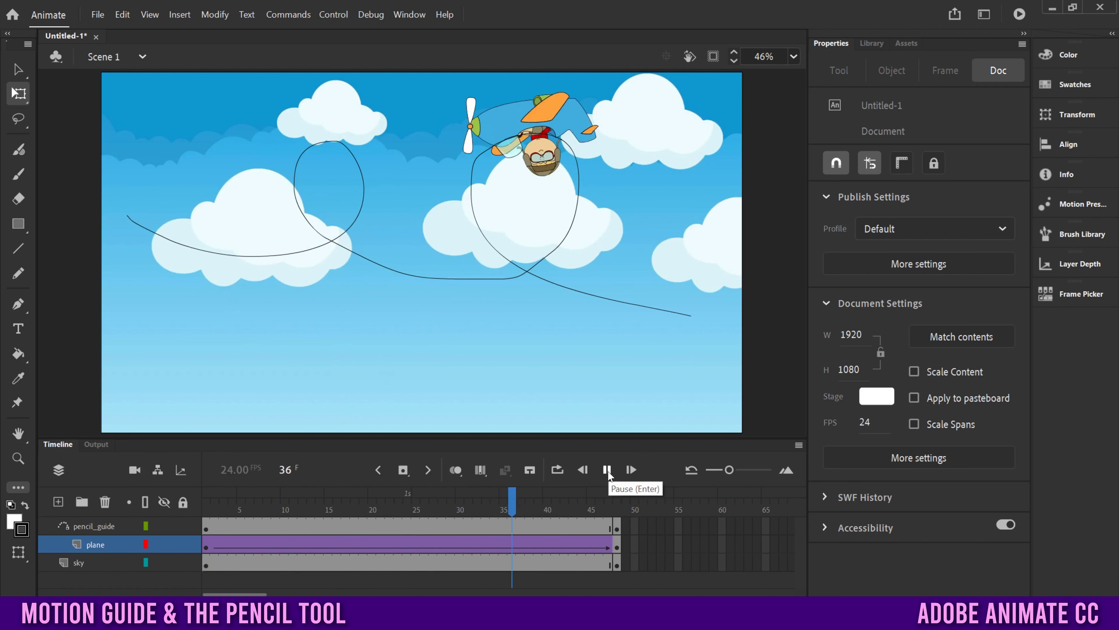